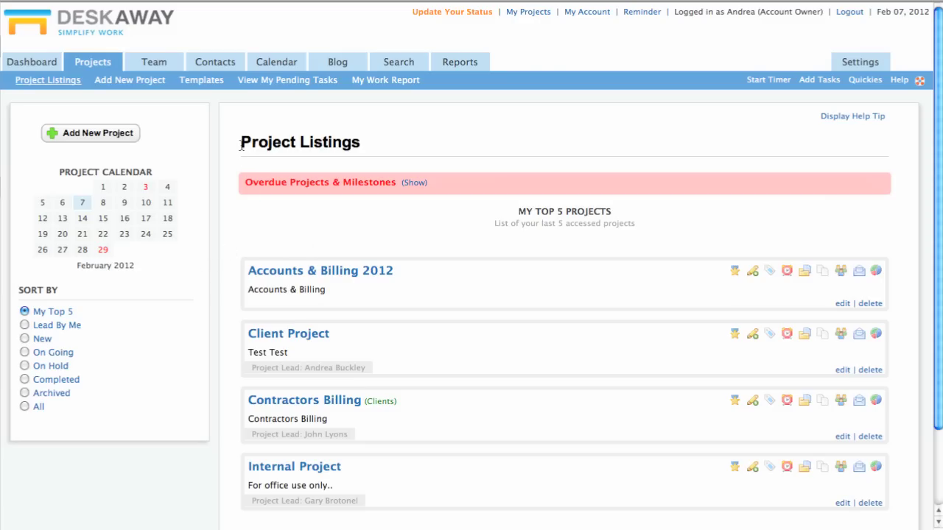
Step: Point out the Project Listings and Sort By headings, then show and hide overdue projects and milestones
left_click_drag(242, 143, 366, 141)
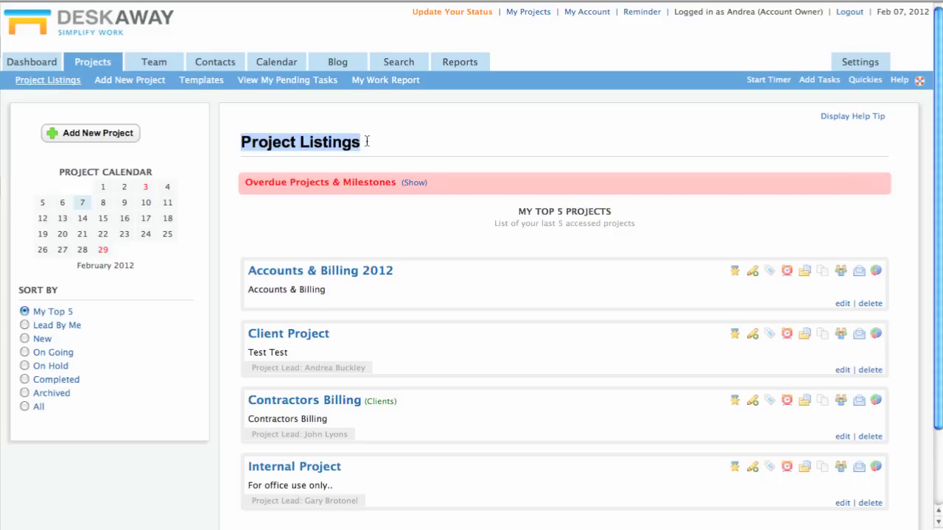
left_click(368, 142)
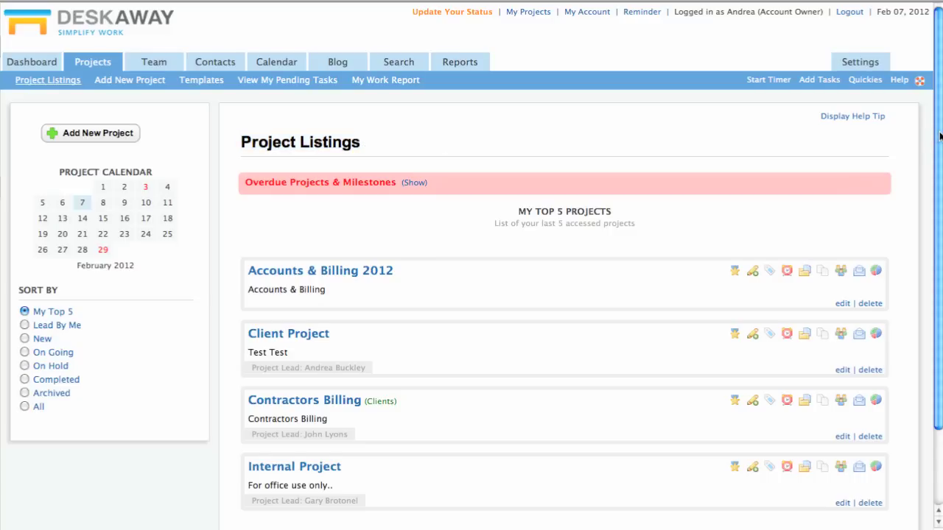
mouse_move(939, 135)
left_mouse_down()
mouse_move(939, 208)
mouse_move(942, 124)
left_mouse_up()
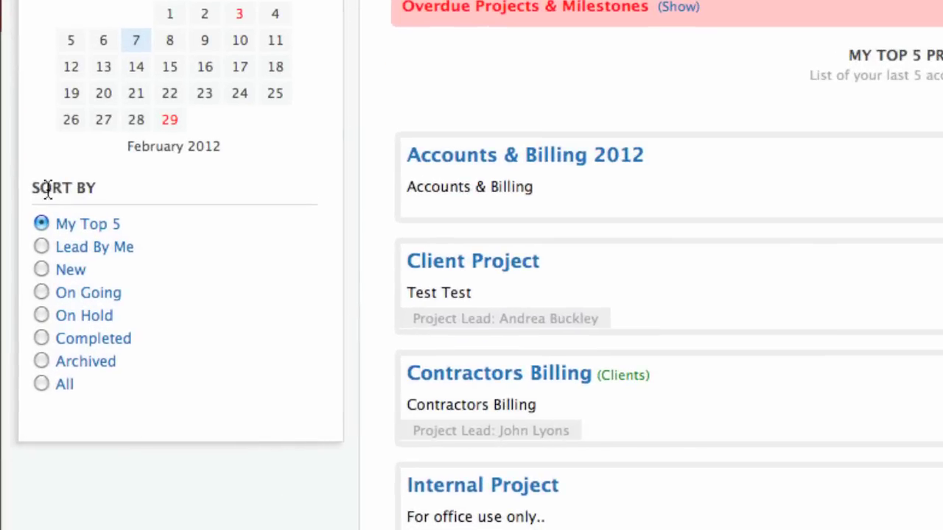
left_click_drag(33, 187, 102, 184)
left_click(98, 183)
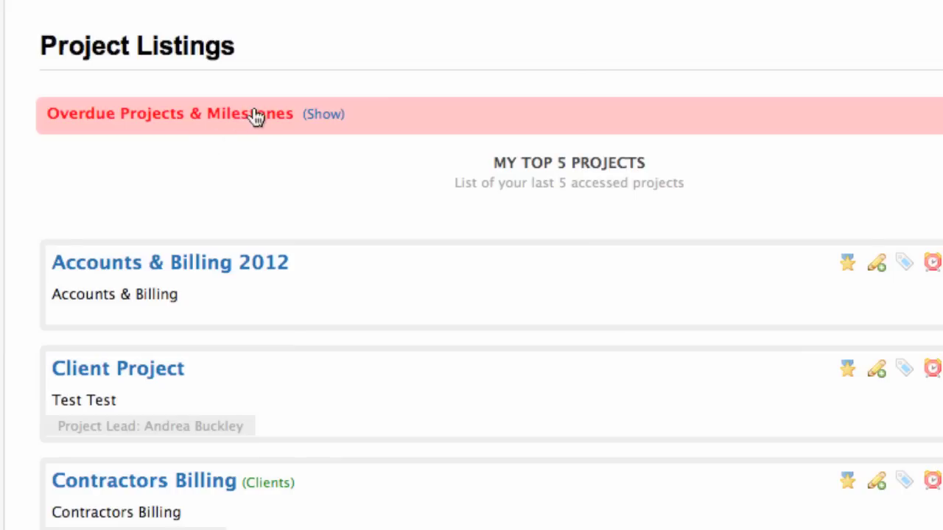
left_click(254, 114)
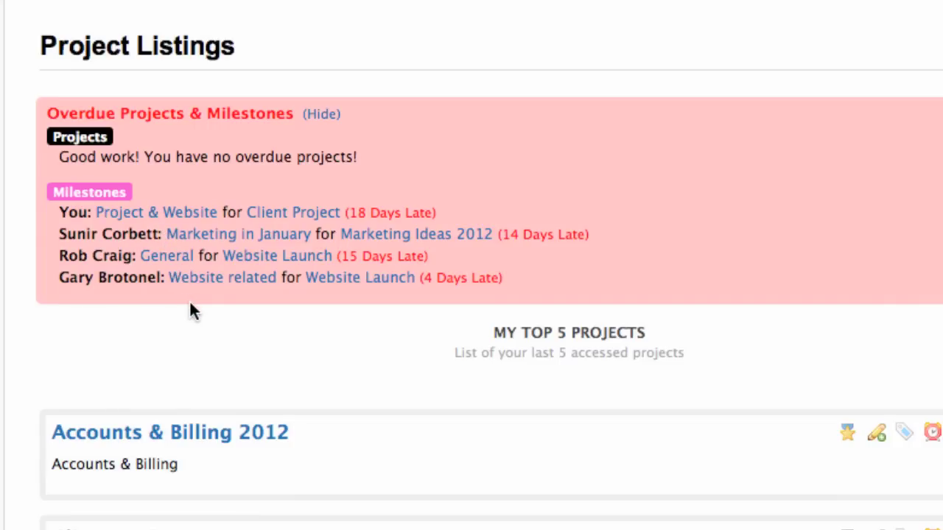
left_click(322, 117)
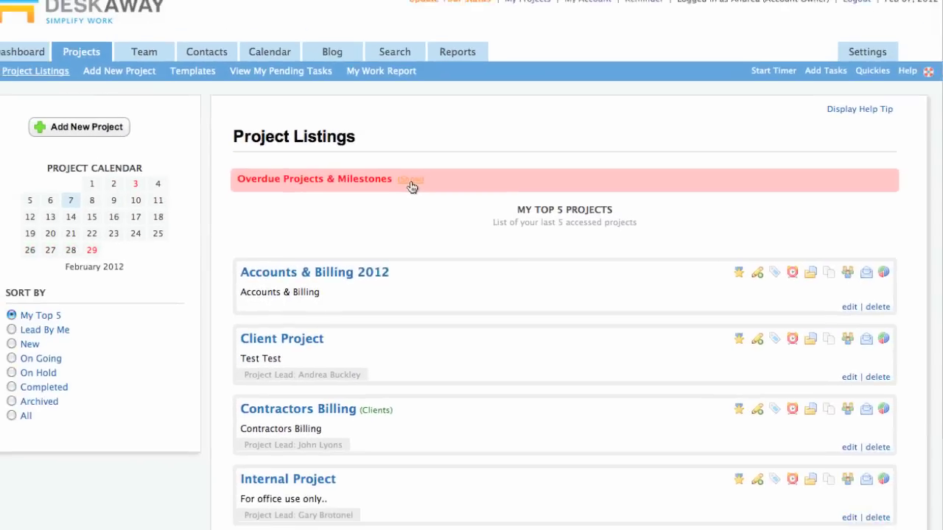
Step: Start a new project named 'Finance Project' in the Finance category
left_click(92, 131)
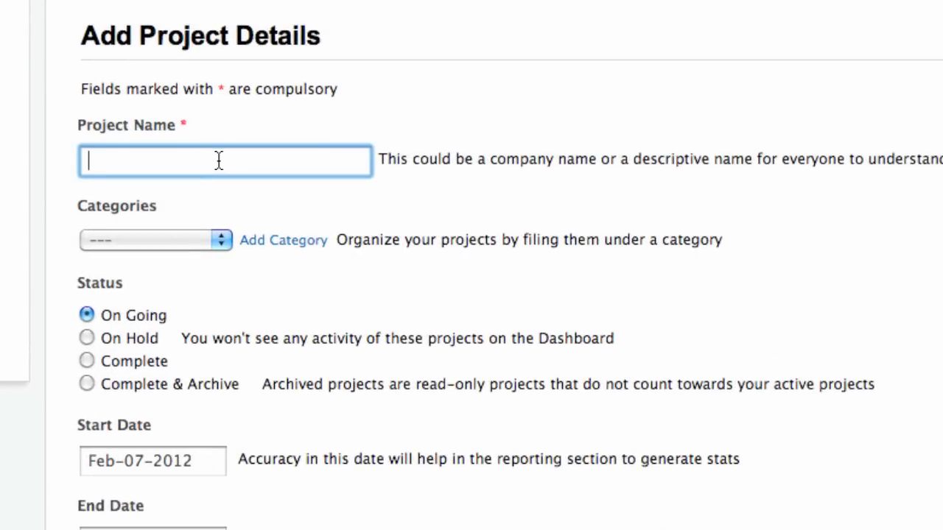
type("Finance Project")
left_click(692, 168)
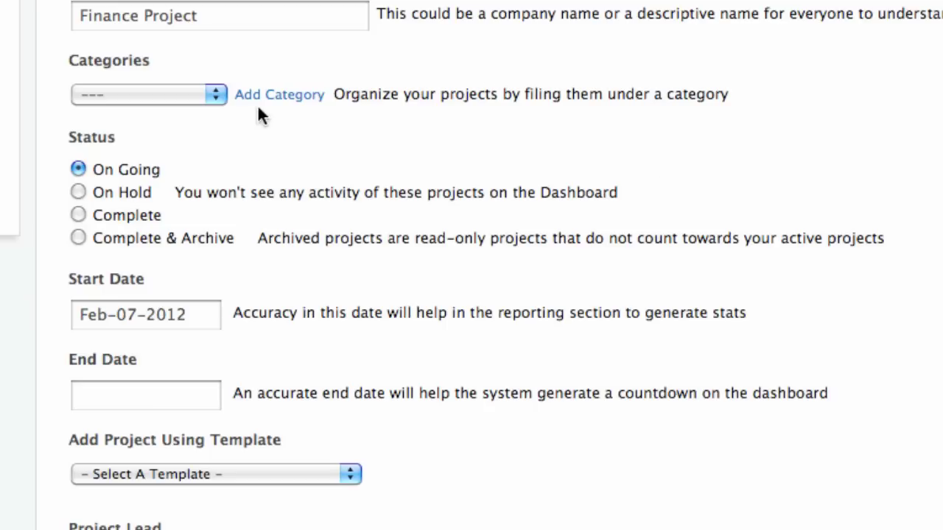
left_click(213, 94)
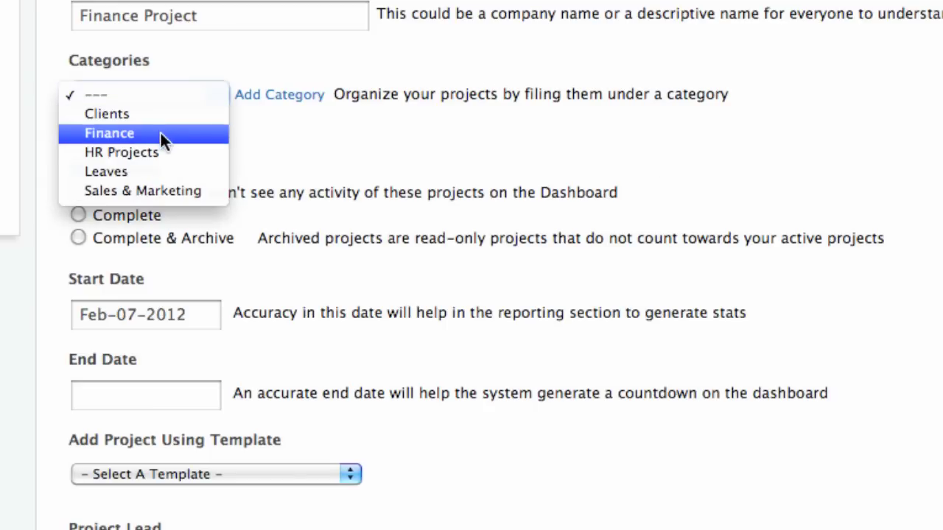
left_click(161, 132)
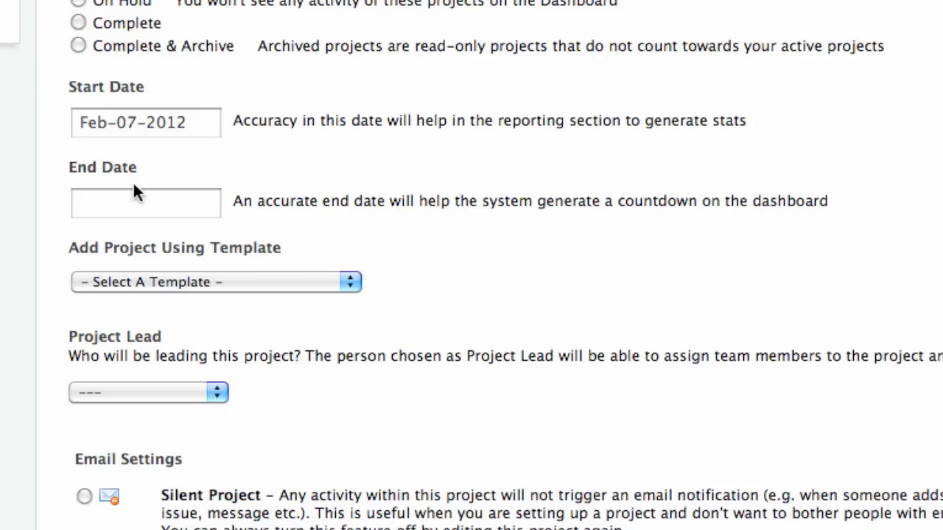
Step: Set the project's end date to June 29, 2012
left_click(133, 203)
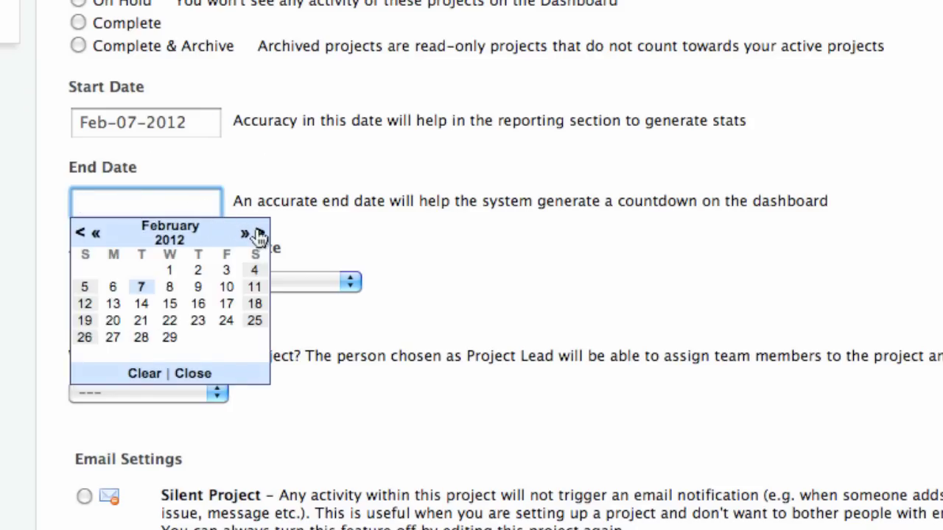
left_click(261, 231)
left_click(262, 232)
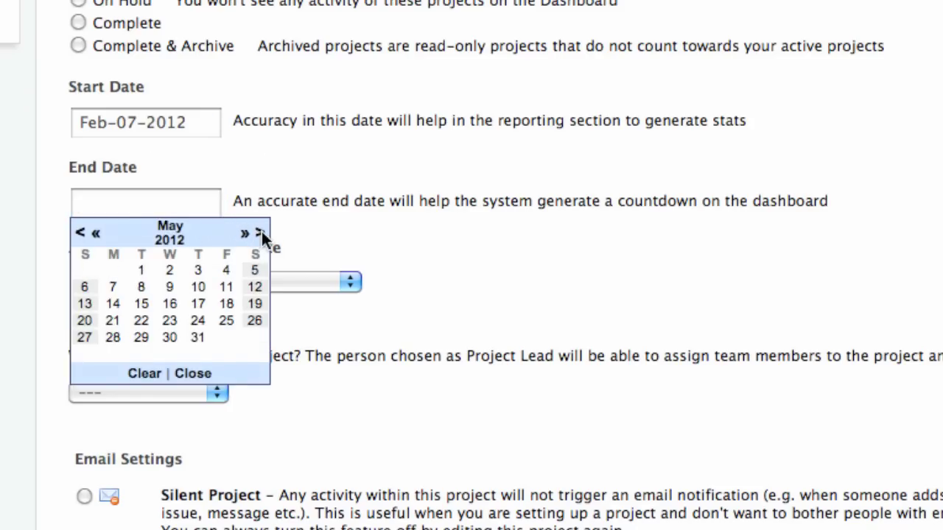
left_click(227, 339)
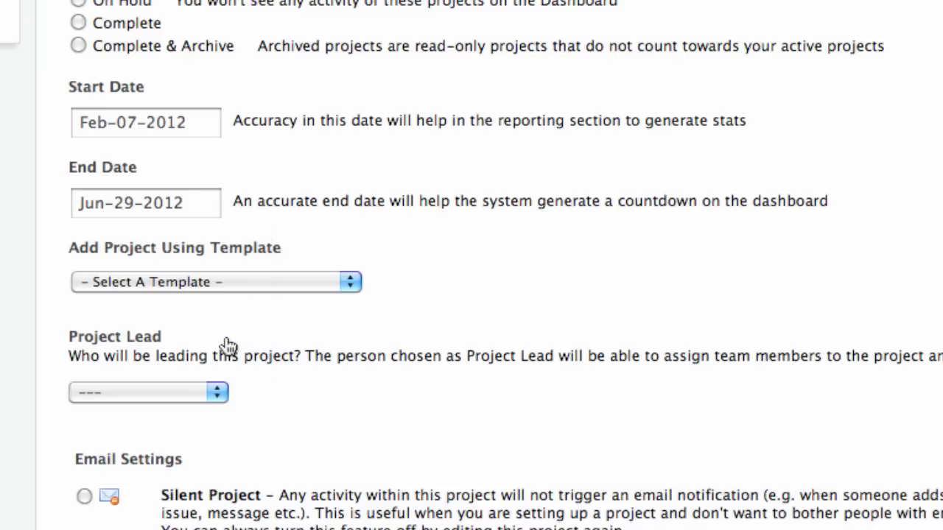
scroll(235, 331, "down", 3)
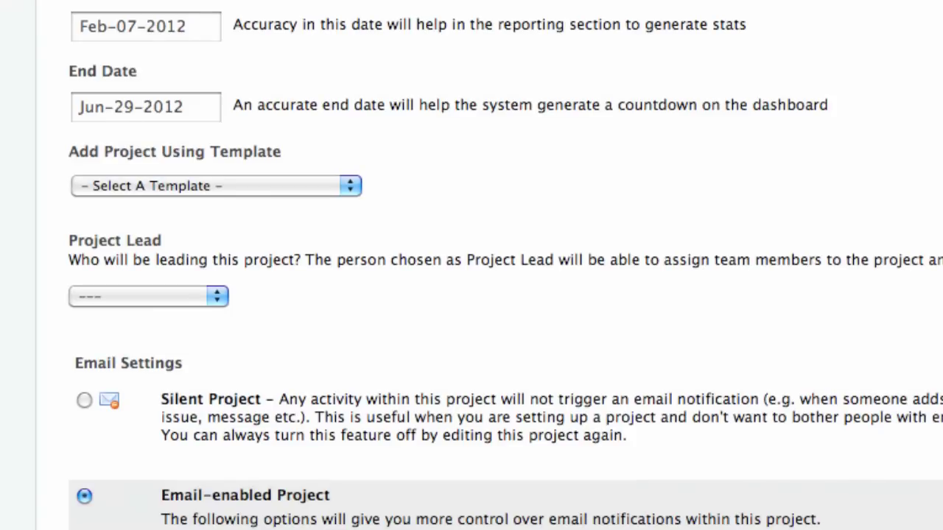
left_click(141, 297)
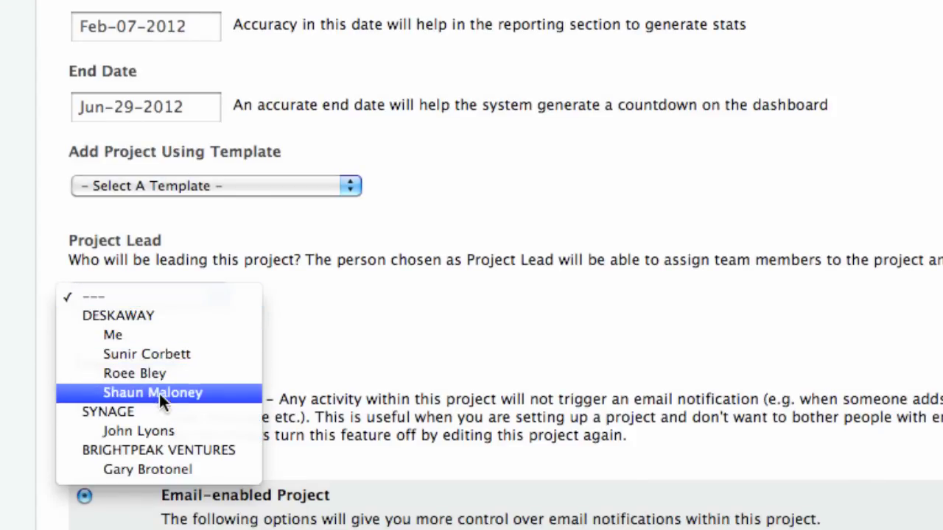
left_click(168, 468)
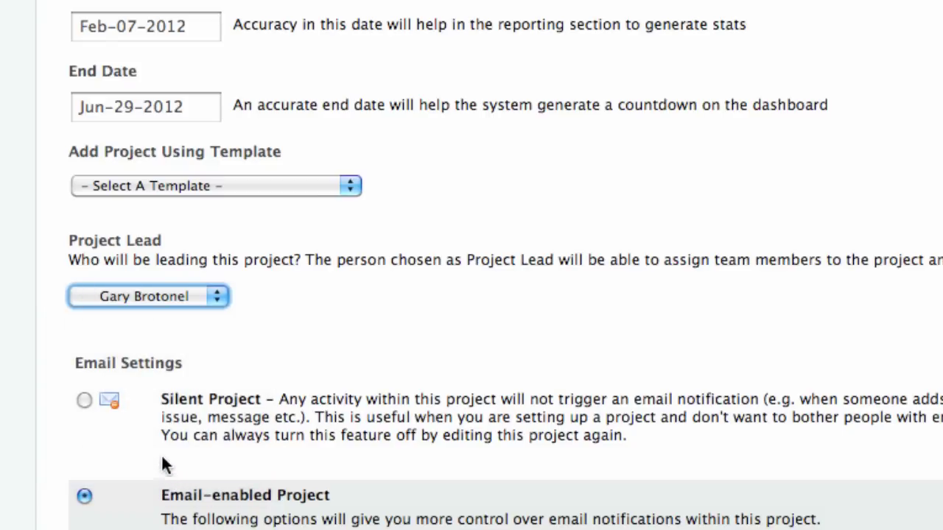
Step: Set Email Settings to Silent Project so no email notifications are sent
scroll(320, 348, "down", 5)
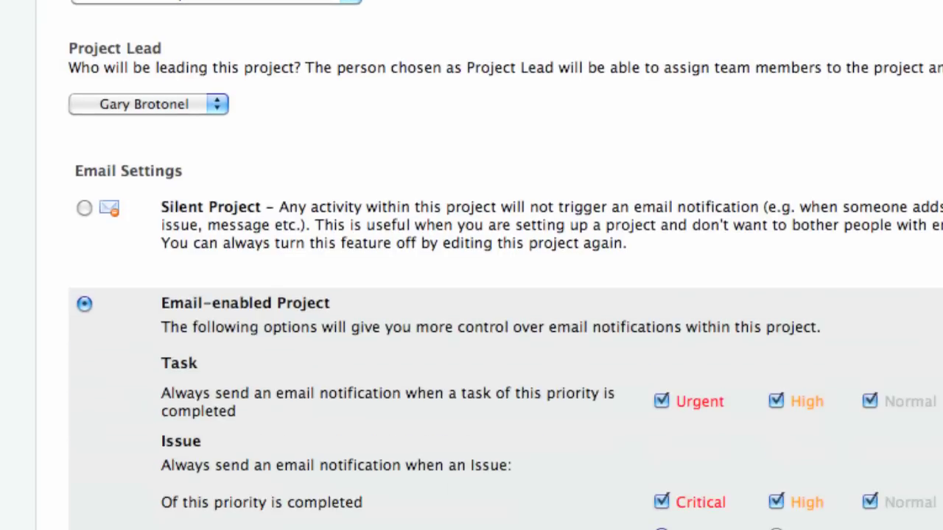
scroll(471, 295, "down", 1)
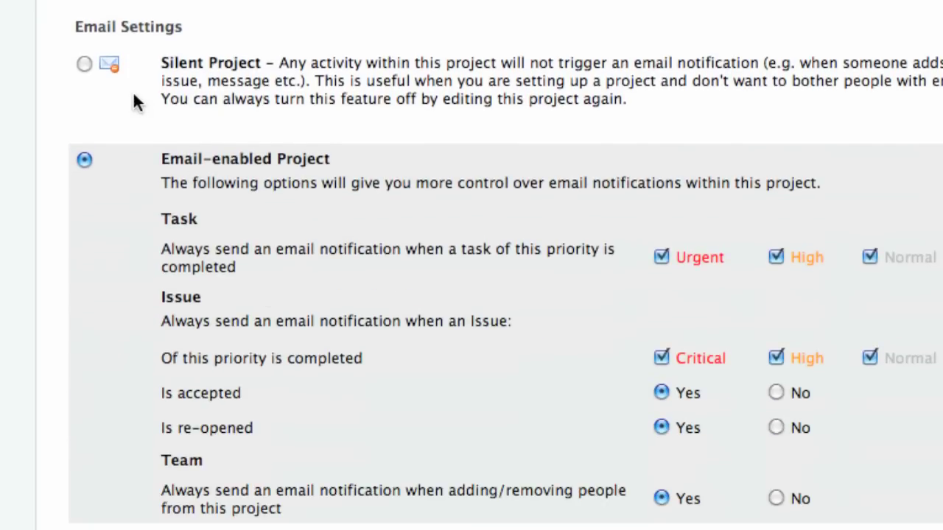
left_click_drag(76, 27, 181, 26)
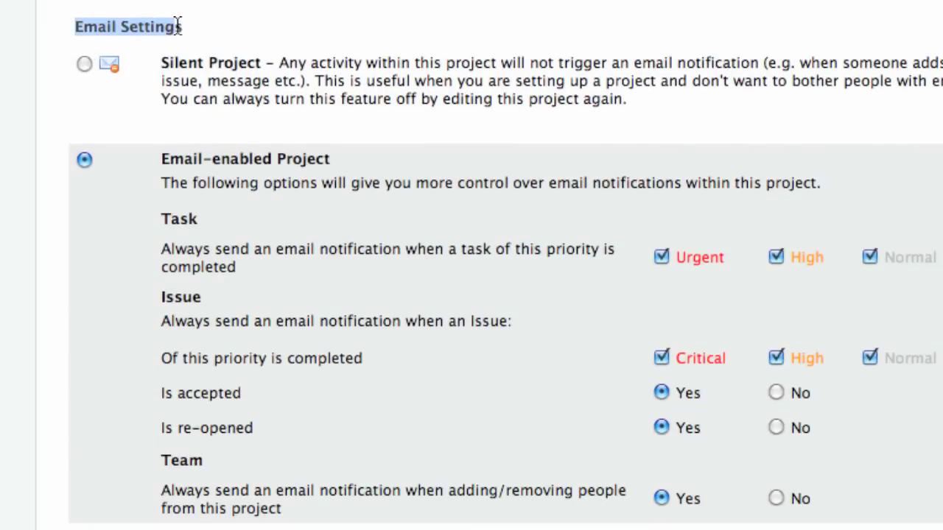
left_click(207, 23)
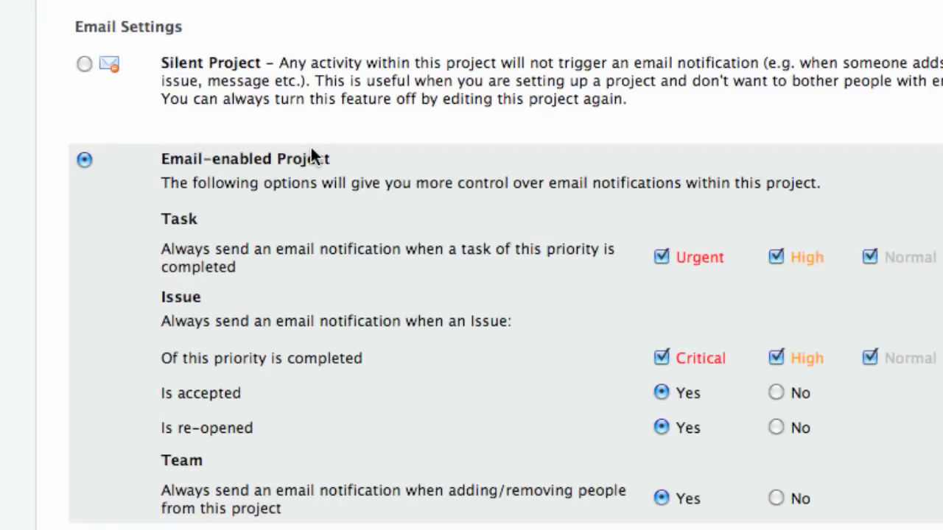
left_click(84, 65)
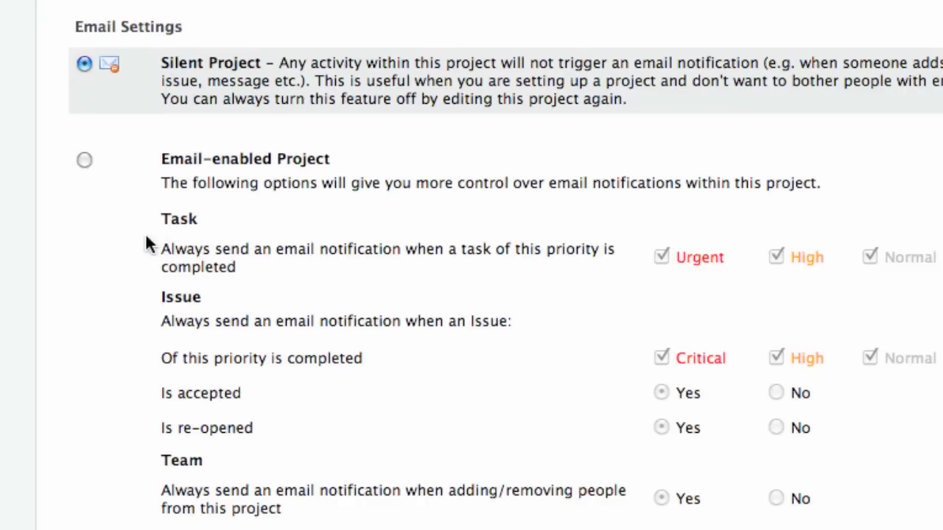
Step: Enter the description 'Finance Project of this year - 2012' and add the project
scroll(146, 245, "down", 3)
scroll(145, 245, "down", 3)
scroll(110, 452, "down", 2)
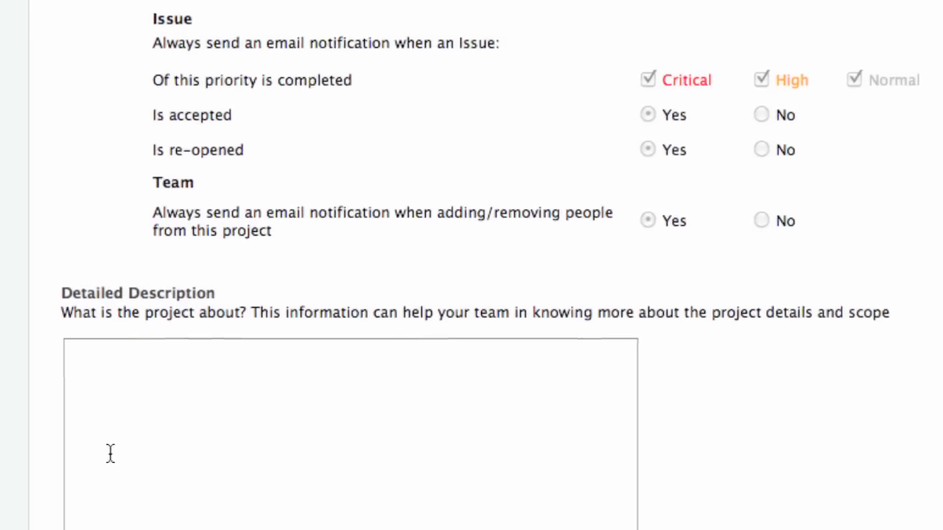
scroll(132, 315, "down", 3)
scroll(132, 315, "down", 1)
left_click(165, 288)
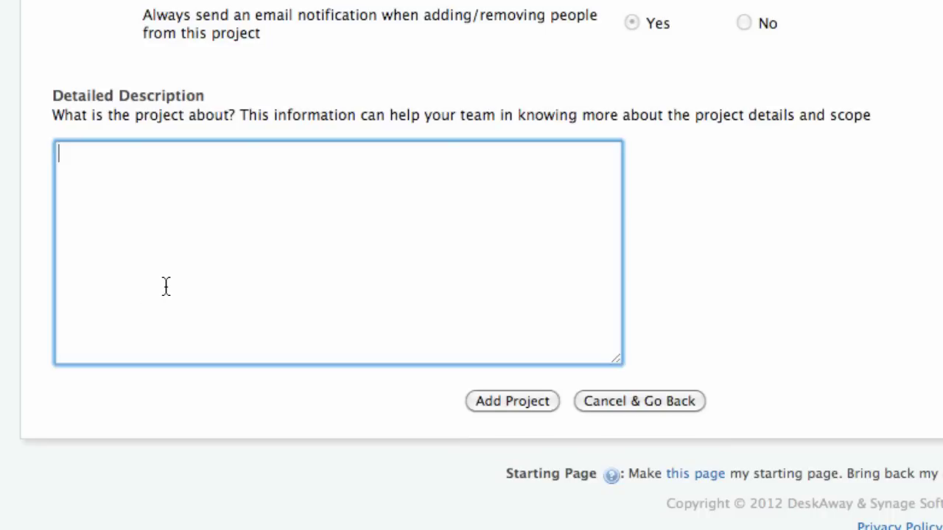
type("Finance Project of this year - 2012")
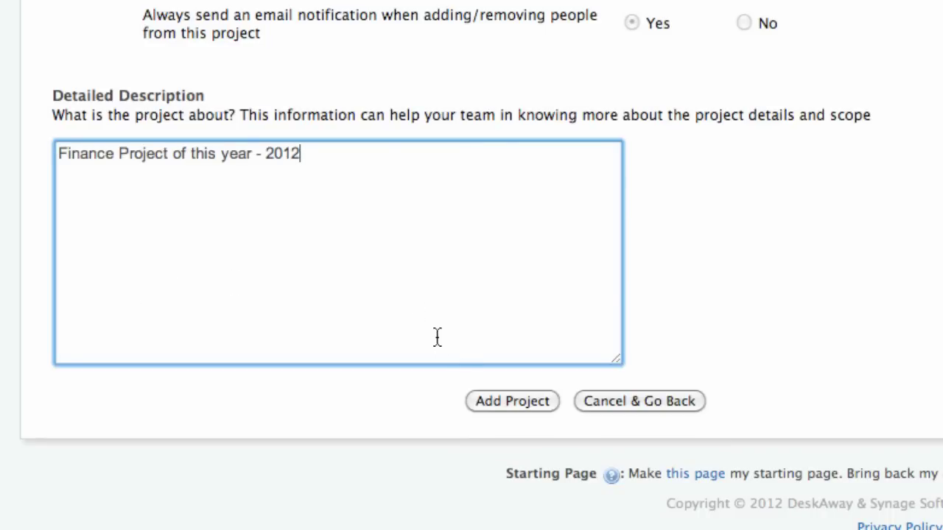
left_click(494, 403)
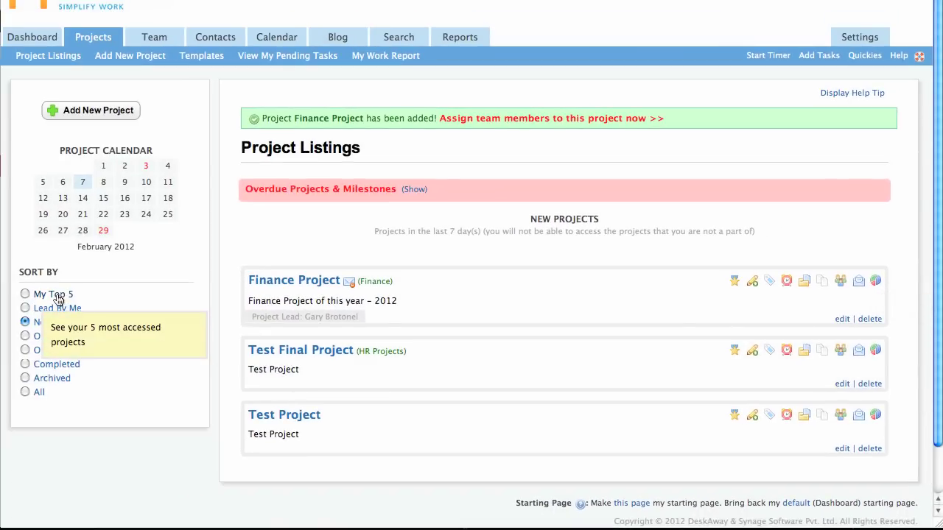
Step: Sort projects by My Top 5 and view the Accounts & Billing 2012 overview
left_click(58, 299)
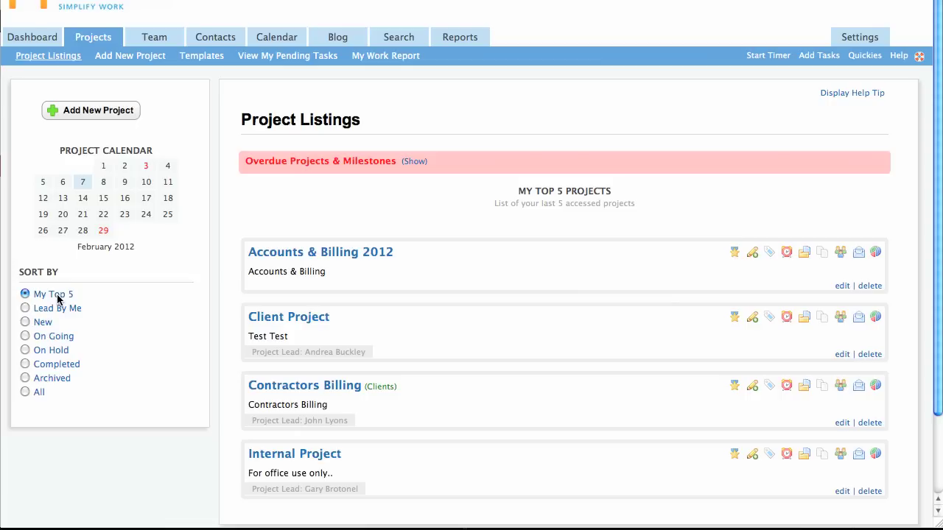
left_click(301, 254)
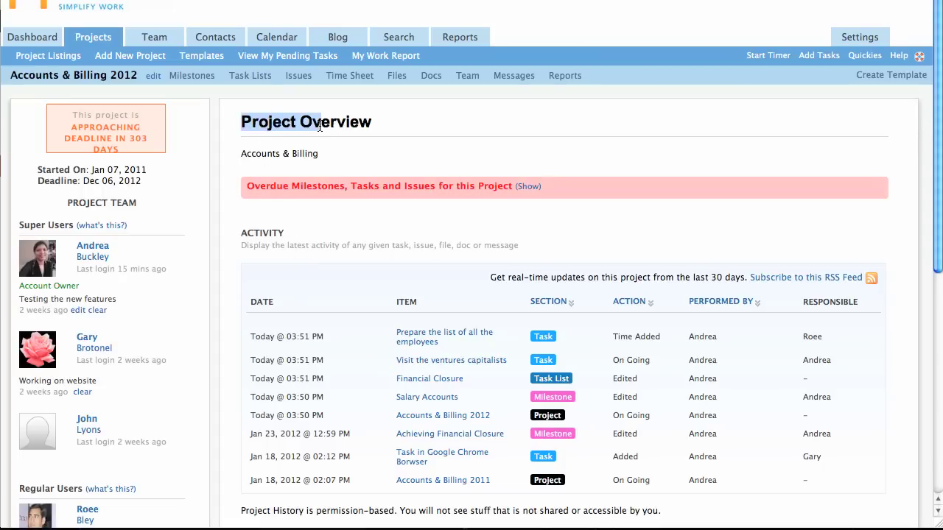
left_click_drag(242, 123, 387, 124)
left_click(389, 123)
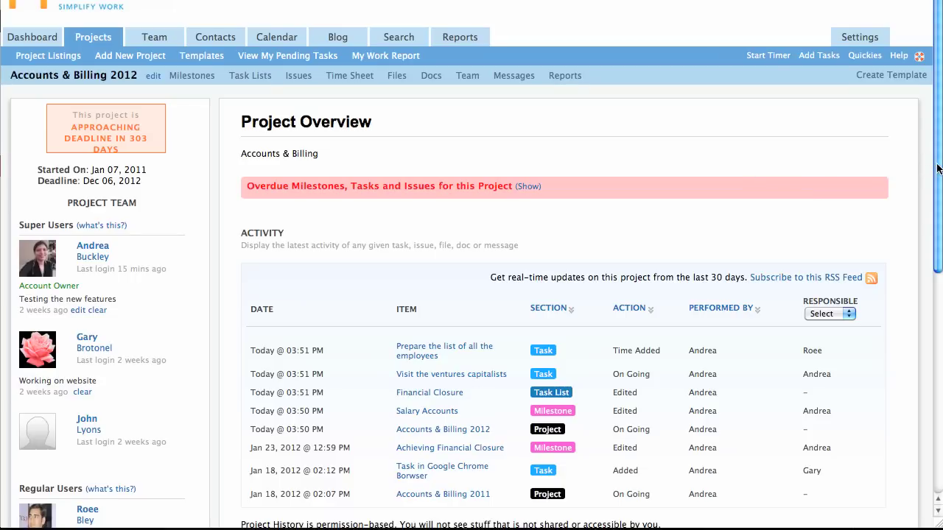
scroll(940, 182, "down", 1)
left_click_drag(940, 182, 941, 276)
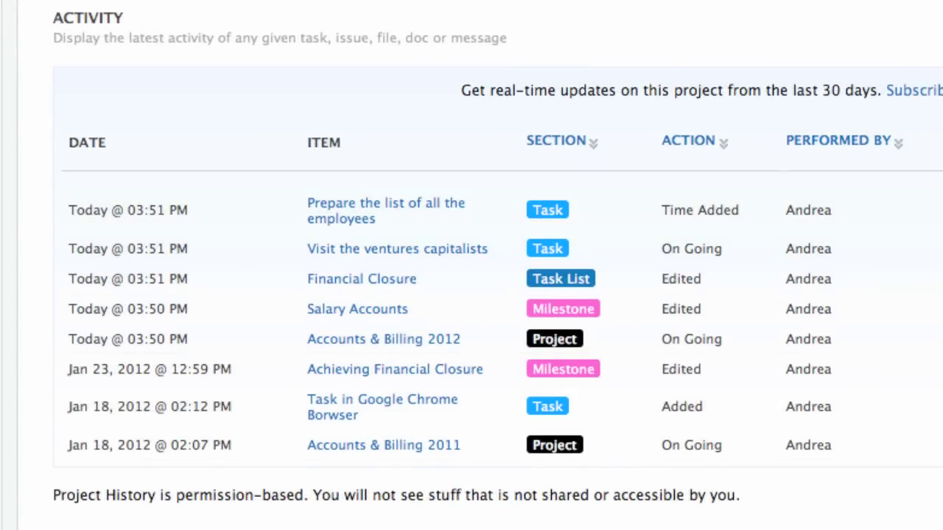
left_click_drag(87, 28, 179, 30)
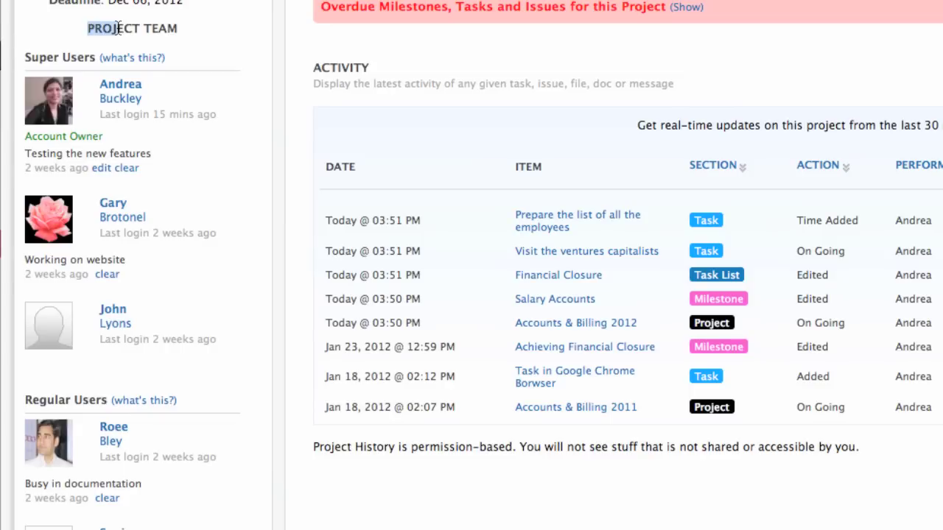
left_click(179, 28)
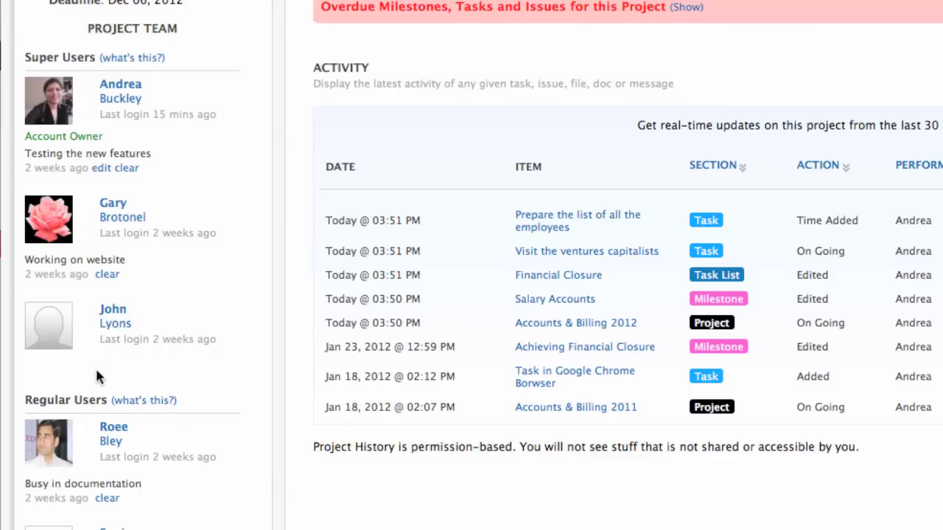
scroll(95, 366, "down", 2)
scroll(95, 366, "down", 4)
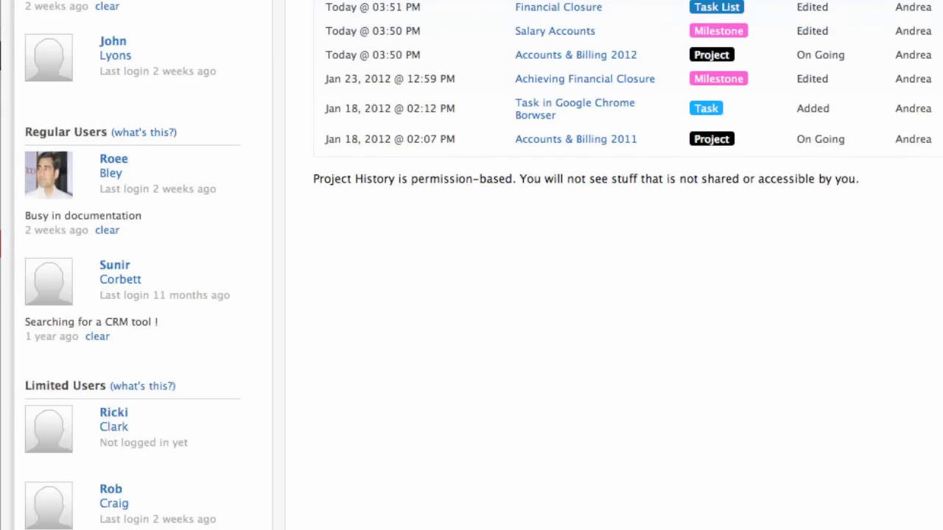
scroll(138, 266, "up", 3)
scroll(138, 265, "up", 8)
scroll(138, 265, "up", 2)
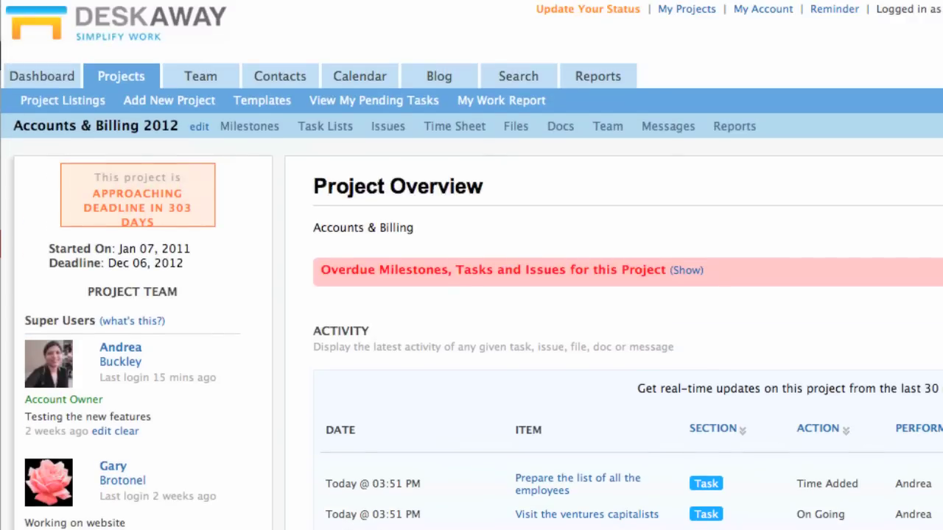